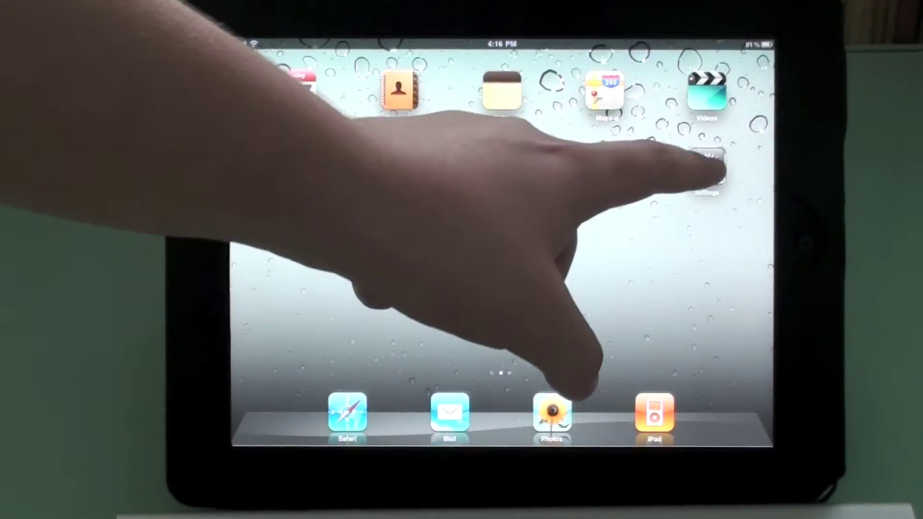
Turn Bluetooth on under General settings and connect the Apple wireless keyboard.
{"action": "left_click", "coordinate": [709, 162]}
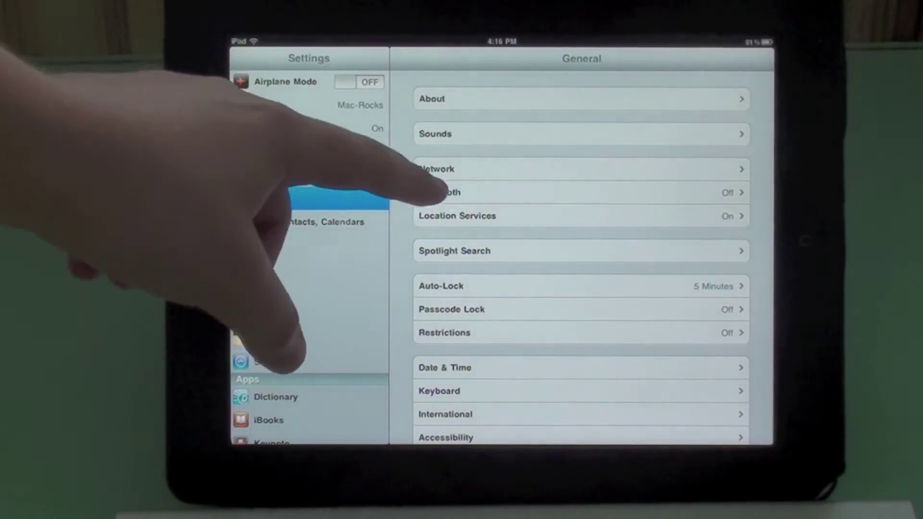
{"action": "left_click", "coordinate": [432, 192]}
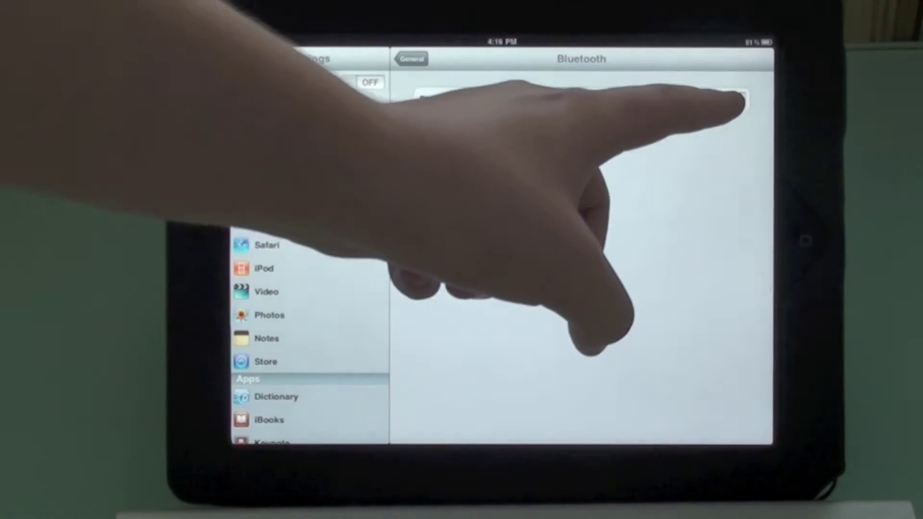
{"action": "left_click", "coordinate": [721, 99]}
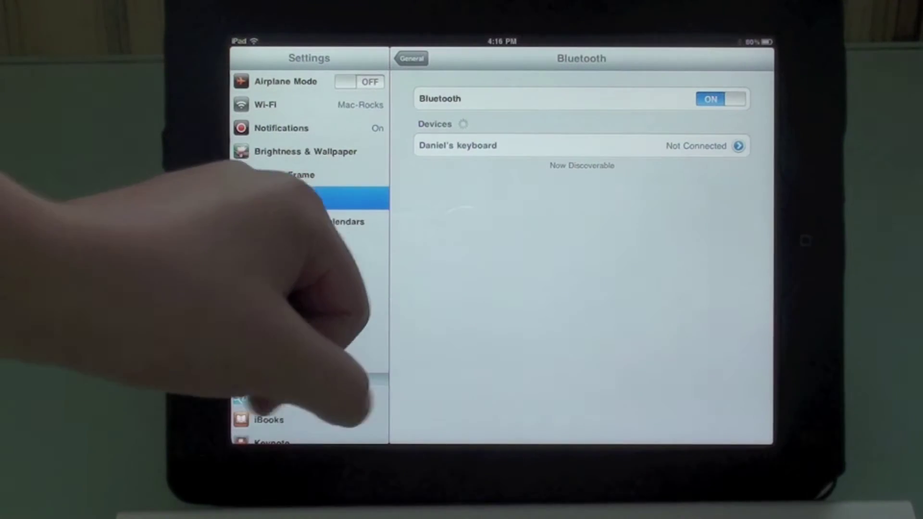
{"action": "left_click", "coordinate": [546, 144]}
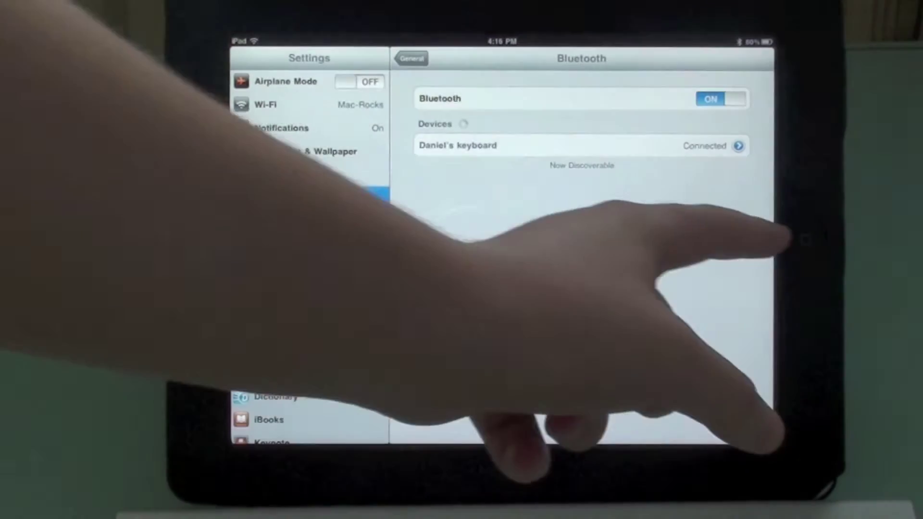
{"action": "key", "text": "Home"}
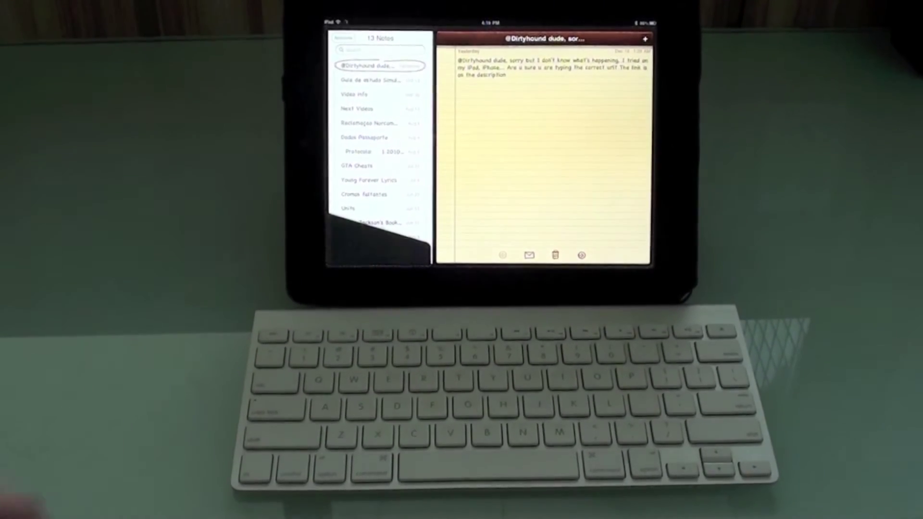
Create a new note, add a new line and delete the end of 'Test'.
{"action": "left_click", "coordinate": [645, 44]}
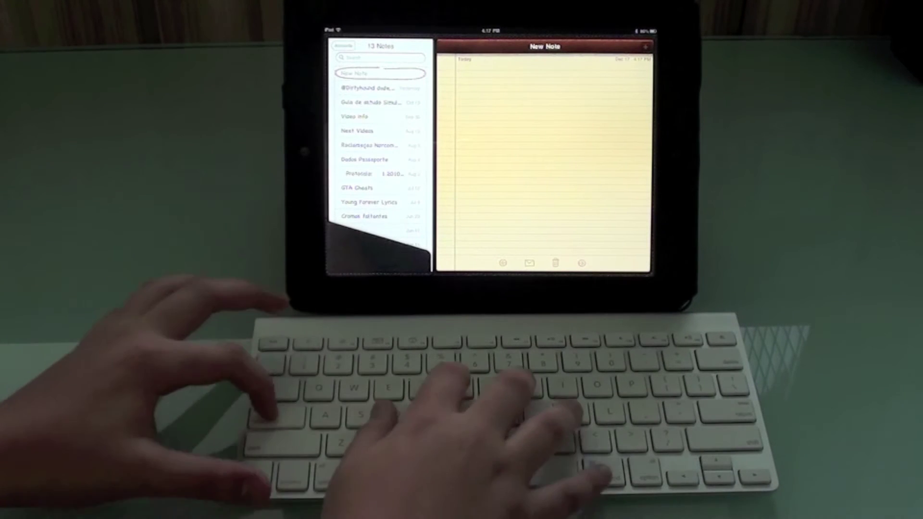
{"action": "type", "text": "Test"}
{"action": "key", "text": "Return"}
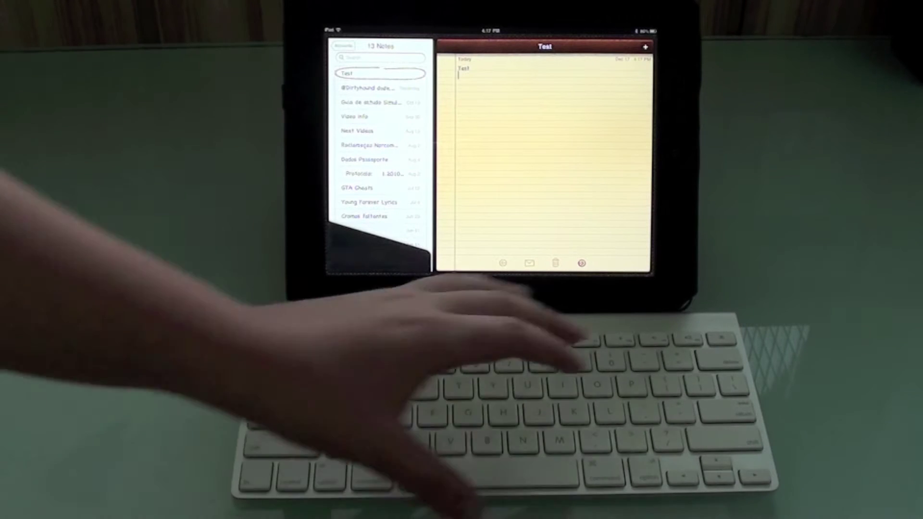
{"action": "key", "text": "BackSpace"}
{"action": "key", "text": "BackSpace"}
{"action": "key", "text": "BackSpace"}
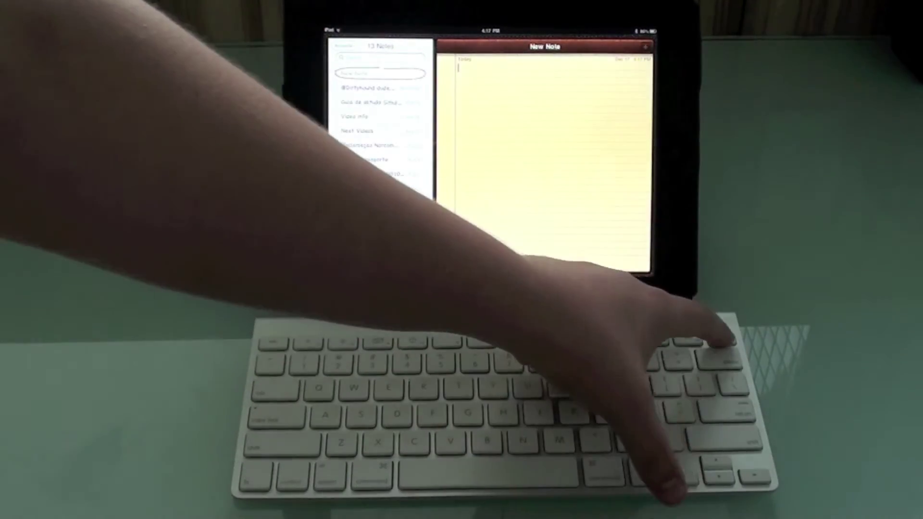
Show and hide the on-screen keyboard with Eject, then reposition the cursor in the note.
{"action": "key", "text": "XF86Eject"}
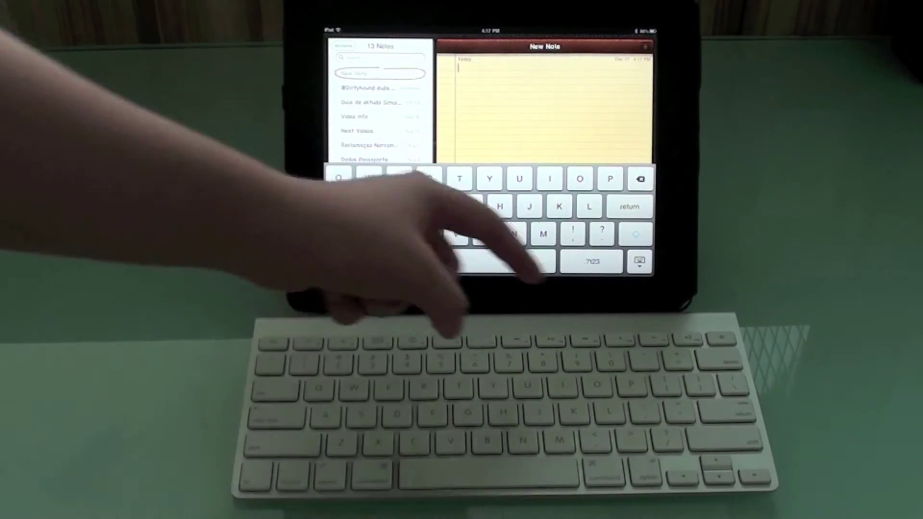
{"action": "key", "text": "XF86Eject"}
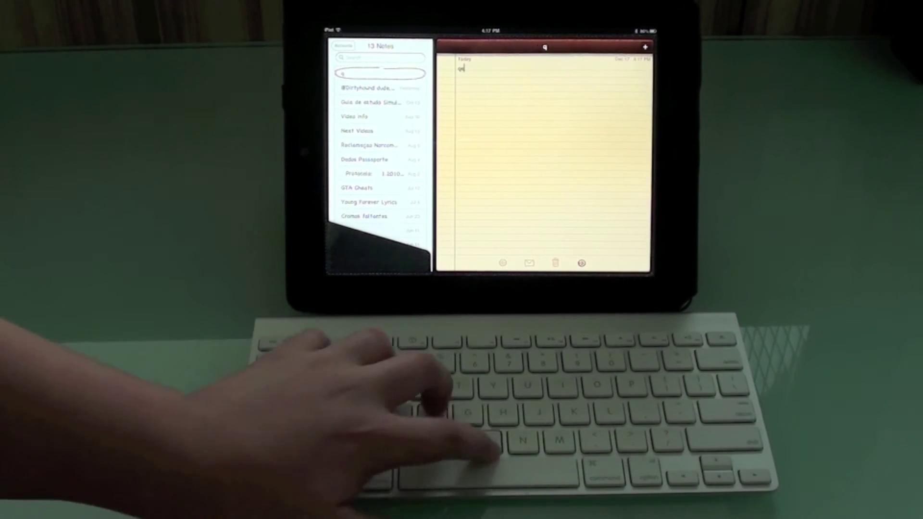
{"action": "type", "text": "qefbrgntymiey"}
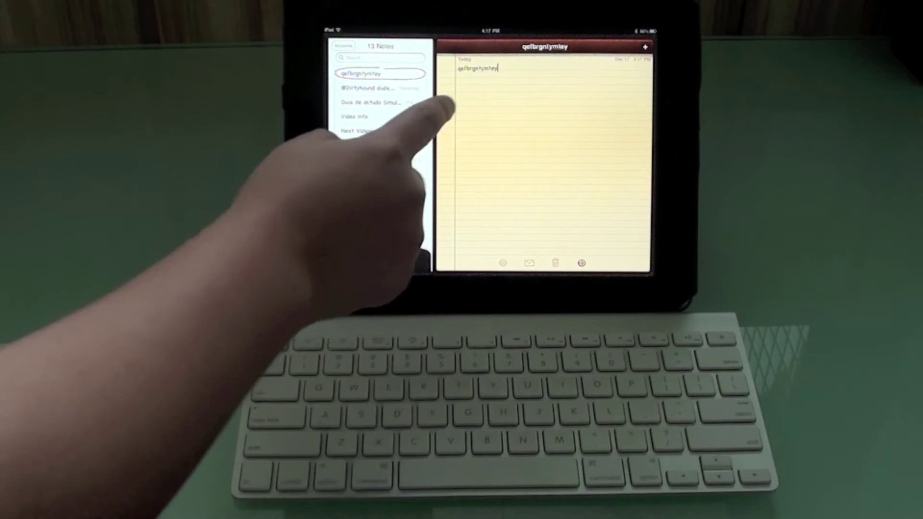
{"action": "left_click_drag", "start_coordinate": [482, 71], "coordinate": [495, 69]}
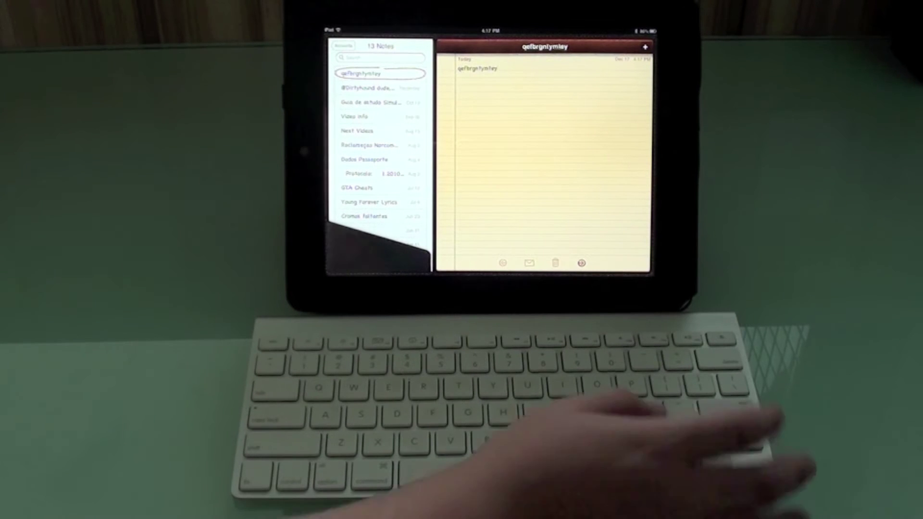
Clear the note's remaining text and change the volume with the F12 and F11 keys.
{"action": "key", "text": "BackSpace"}
{"action": "key", "text": "BackSpace"}
{"action": "key", "text": "BackSpace"}
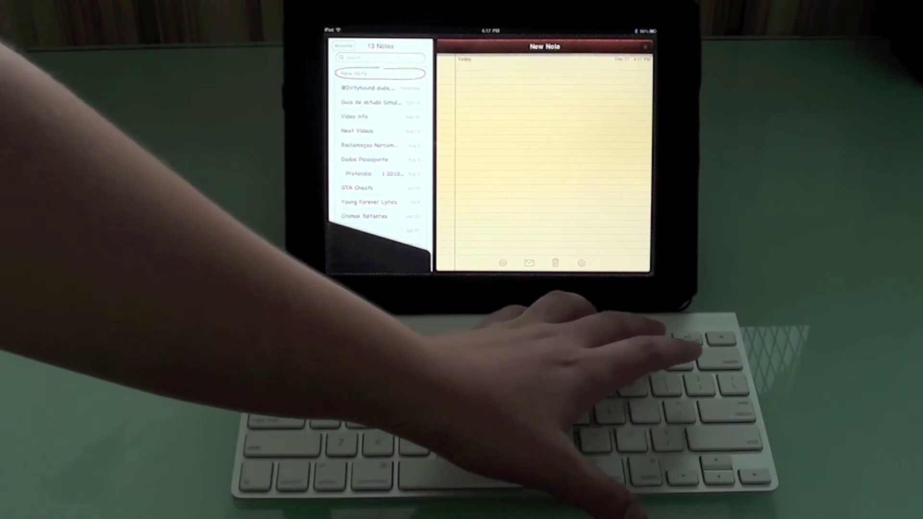
{"action": "key", "text": "F12"}
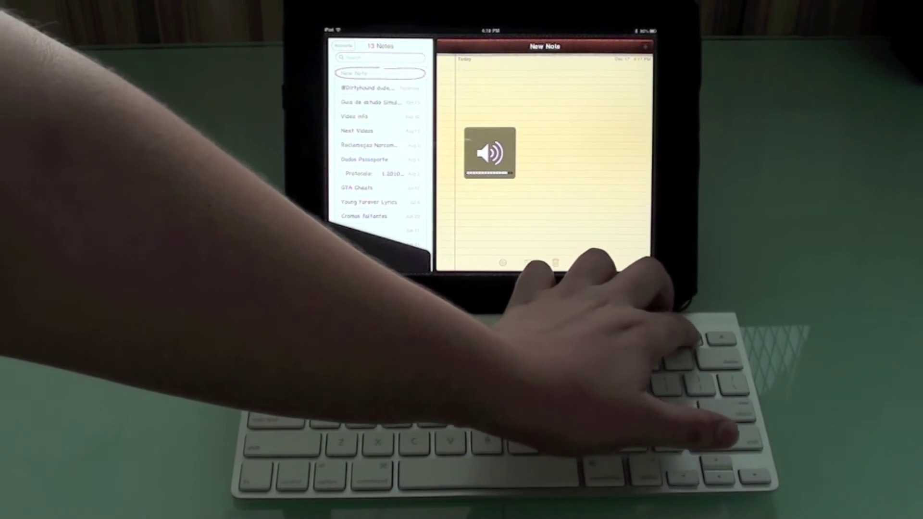
{"action": "key", "text": "F11"}
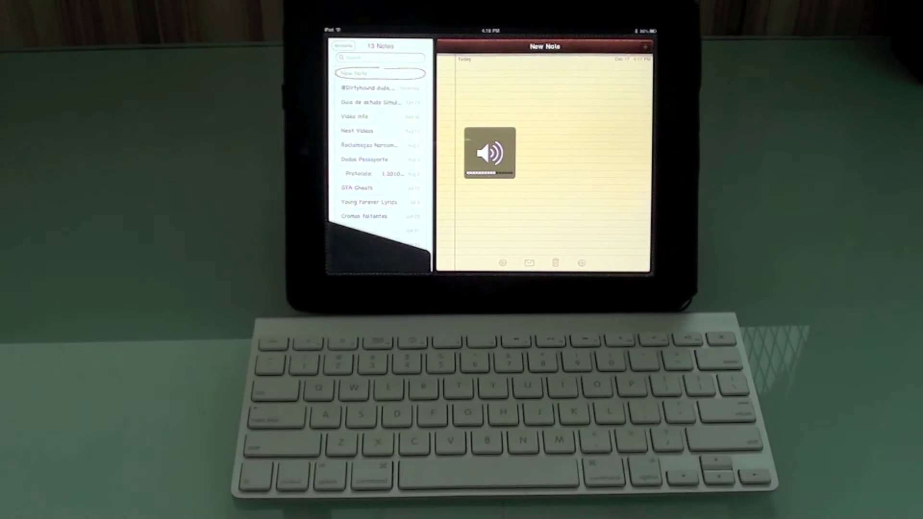
Dim and re-brighten the screen with F1/F2, adjust volume with F12, and return home.
{"action": "key", "text": "F2"}
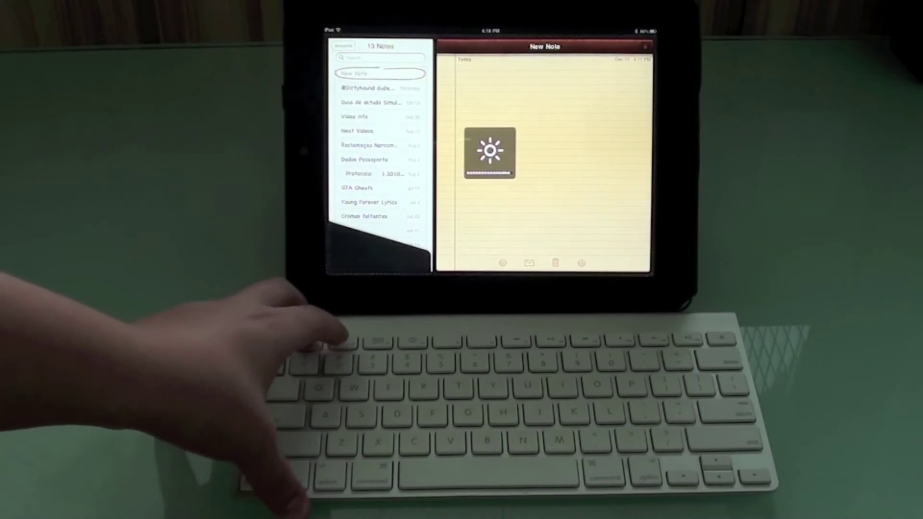
{"action": "key", "text": "F1"}
{"action": "key", "text": "F1"}
{"action": "key", "text": "F1"}
{"action": "key", "text": "F1"}
{"action": "key", "text": "F1"}
{"action": "key", "text": "F1"}
{"action": "key", "text": "F1"}
{"action": "key", "text": "F1"}
{"action": "key", "text": "F1"}
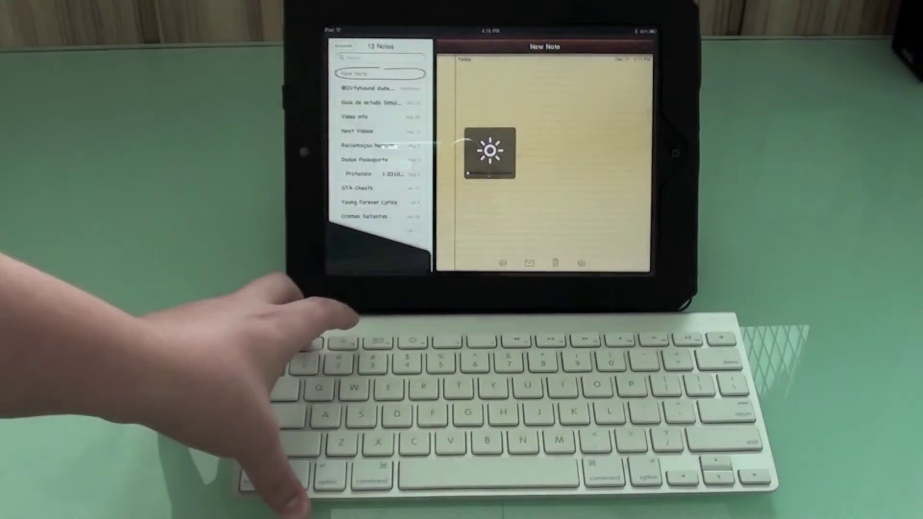
{"action": "key", "text": "F2"}
{"action": "key", "text": "F2"}
{"action": "key", "text": "F2"}
{"action": "key", "text": "F2"}
{"action": "key", "text": "F2"}
{"action": "key", "text": "F2"}
{"action": "key", "text": "F2"}
{"action": "key", "text": "F2"}
{"action": "key", "text": "F2"}
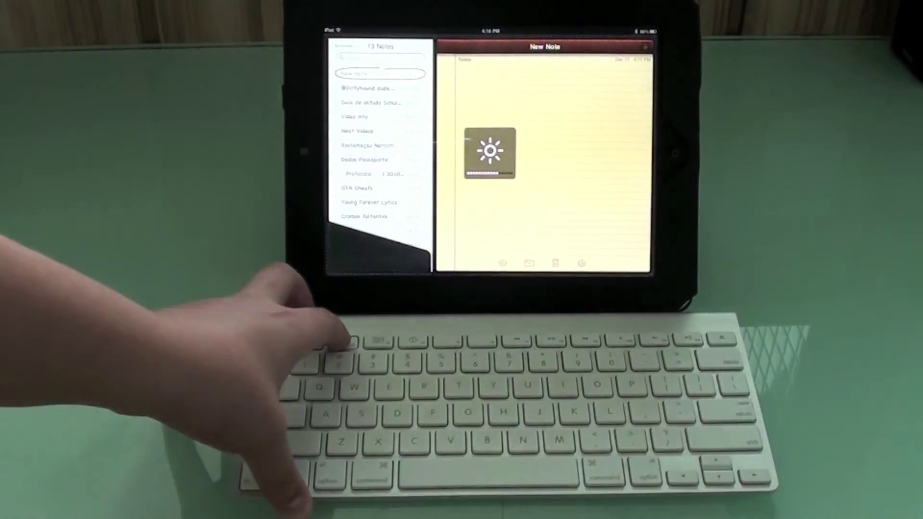
{"action": "key", "text": "F2"}
{"action": "key", "text": "F2"}
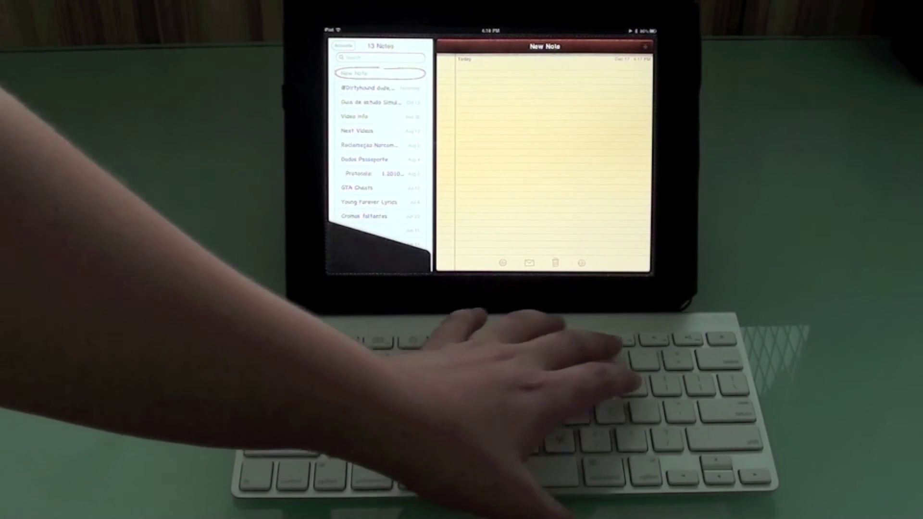
{"action": "key", "text": "F12"}
{"action": "key", "text": "F12"}
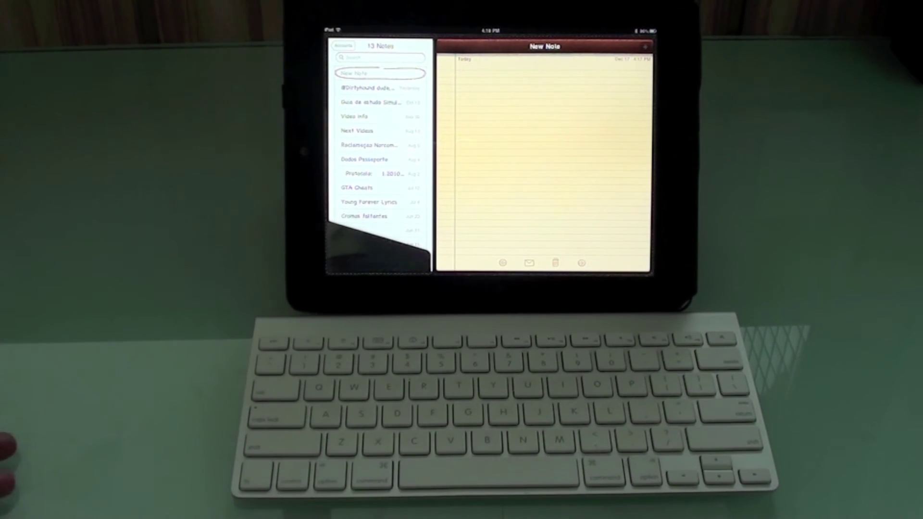
{"action": "key", "text": "super"}
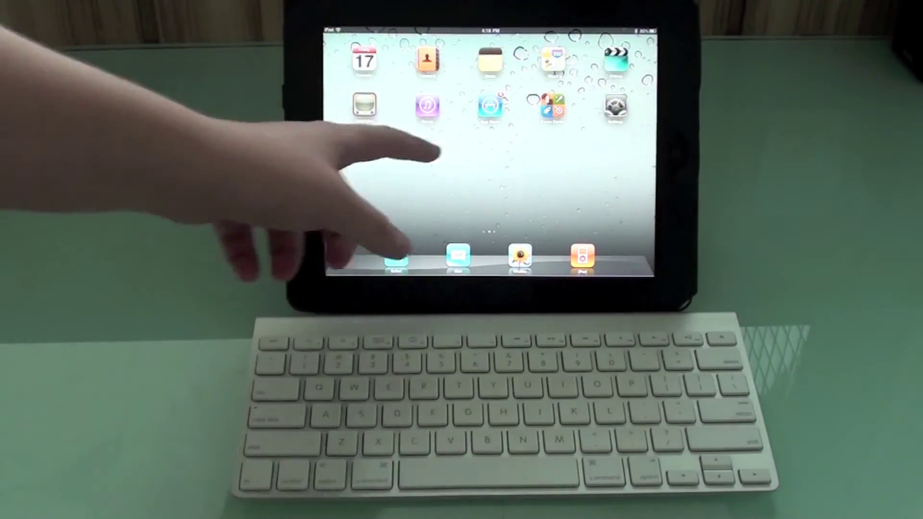
Open Twitter from the second home page, switch accounts, and start a new tweet.
{"action": "left_click_drag", "start_coordinate": [443, 149], "coordinate": [332, 145]}
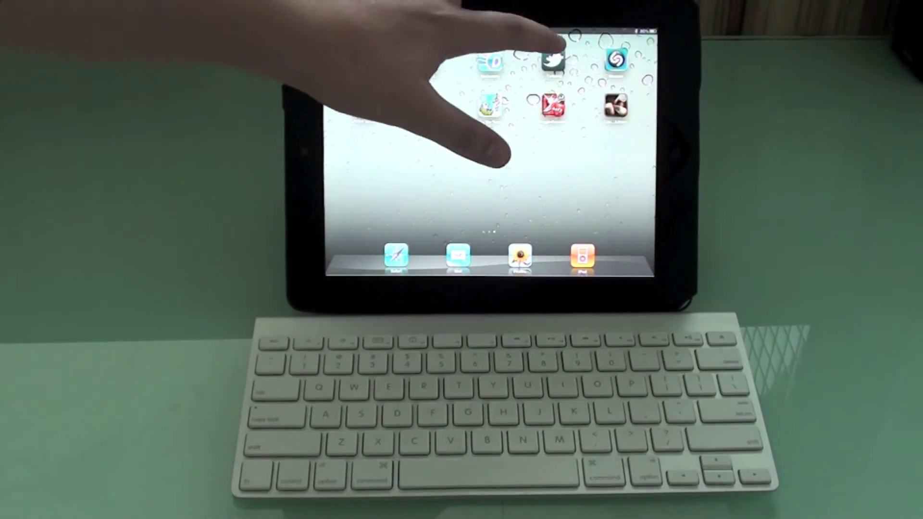
{"action": "left_click", "coordinate": [555, 59]}
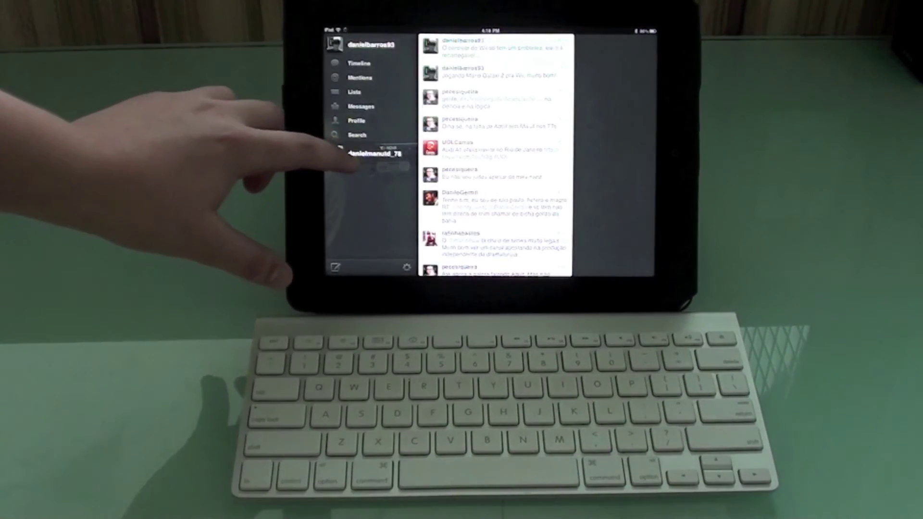
{"action": "left_click", "coordinate": [357, 155]}
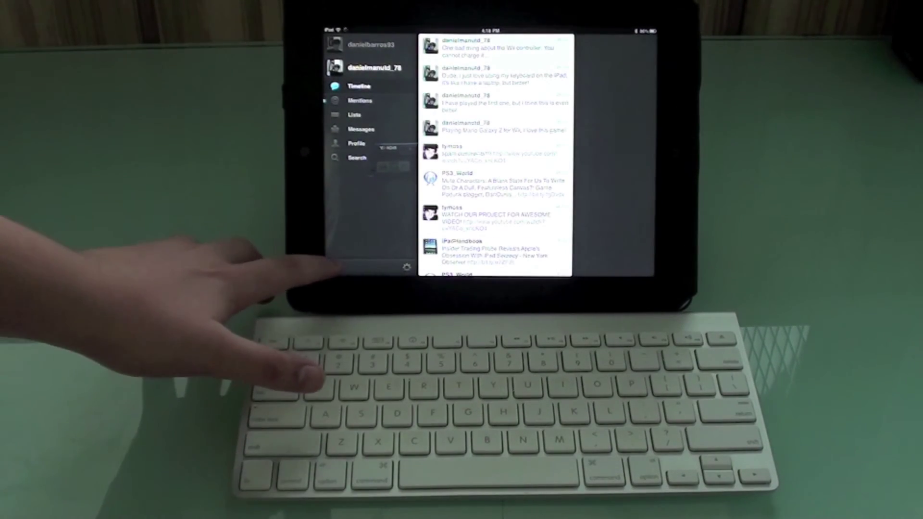
{"action": "key", "text": "super+n"}
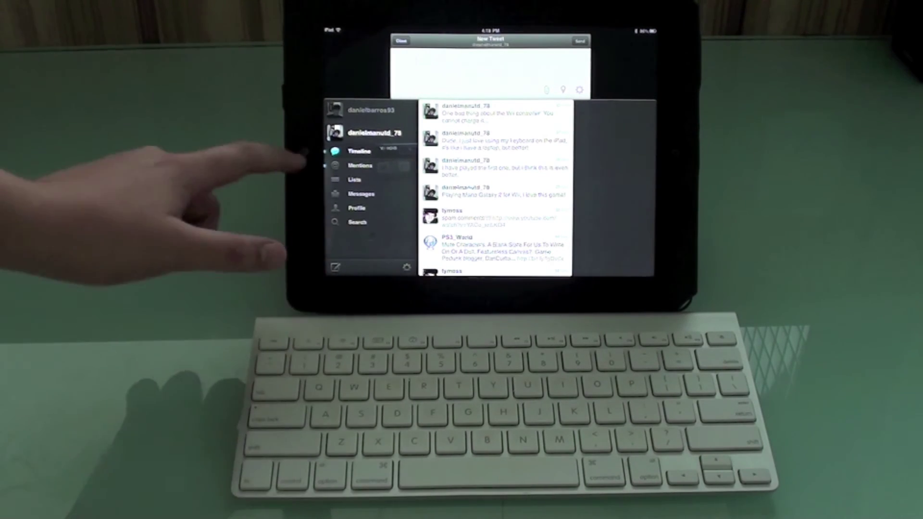
{"action": "type", "text": "saD"}
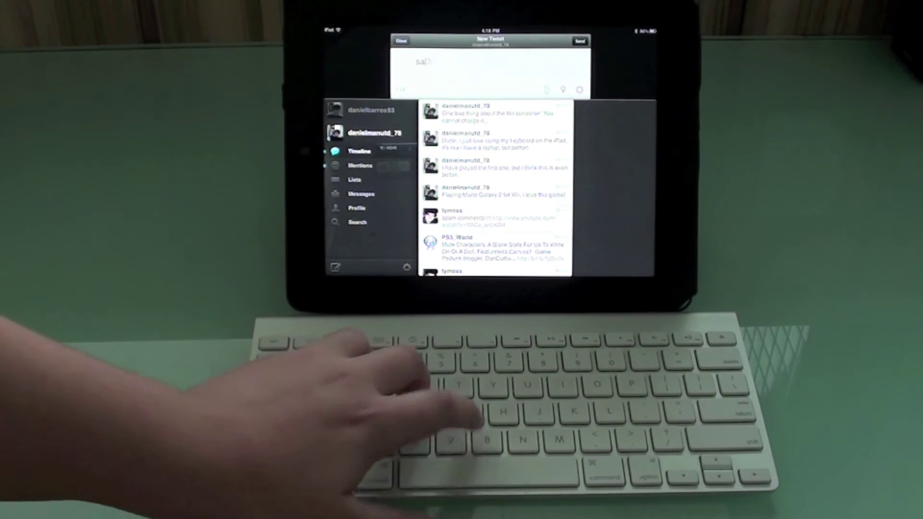
{"action": "type", "text": "SVBEFBNQEGNOBERVOR"}
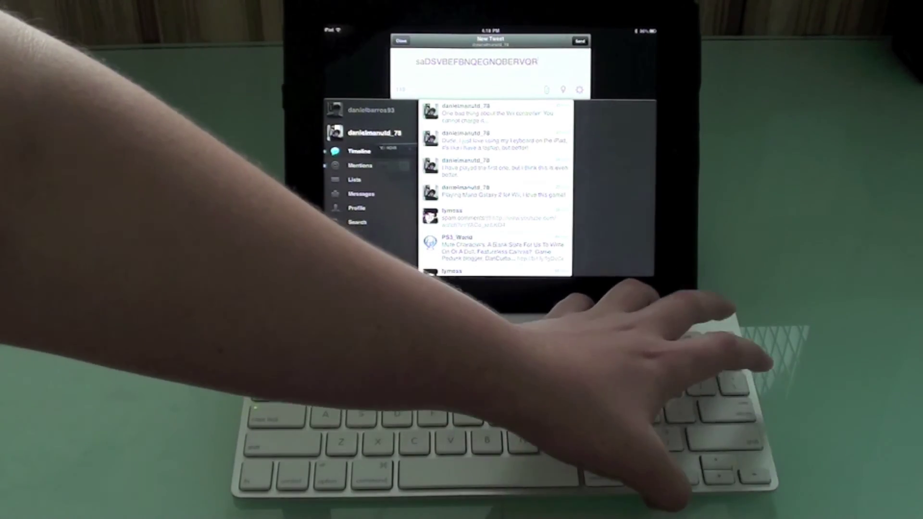
Toggle the on-screen keyboard with Eject and delete the tweet down to 'sa'.
{"action": "key", "text": "XF86Eject"}
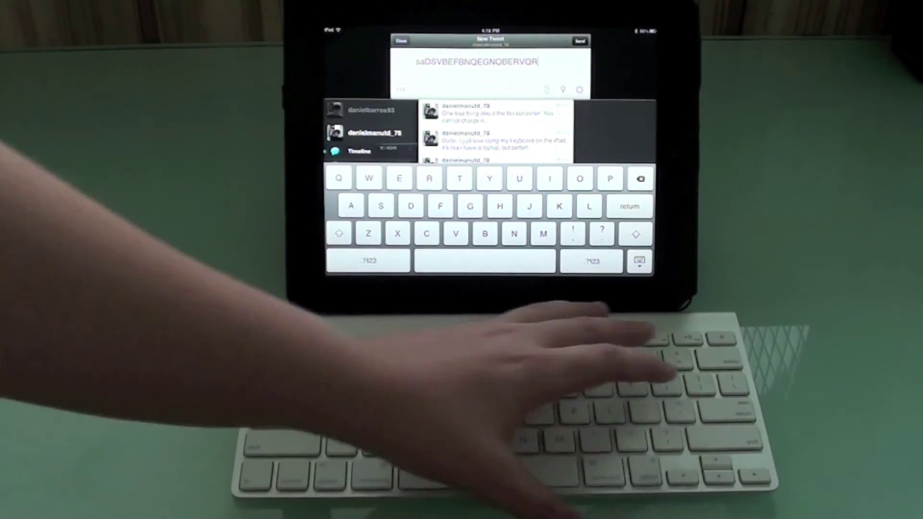
{"action": "key", "text": "XF86Eject"}
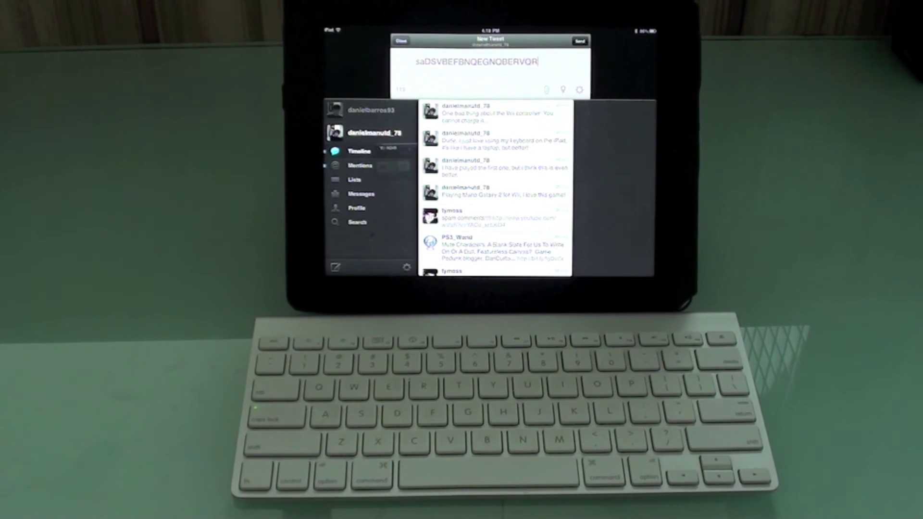
{"action": "key", "text": "BackSpace"}
{"action": "key", "text": "BackSpace"}
{"action": "key", "text": "BackSpace"}
{"action": "key", "text": "XF86AudioRaiseVolume"}
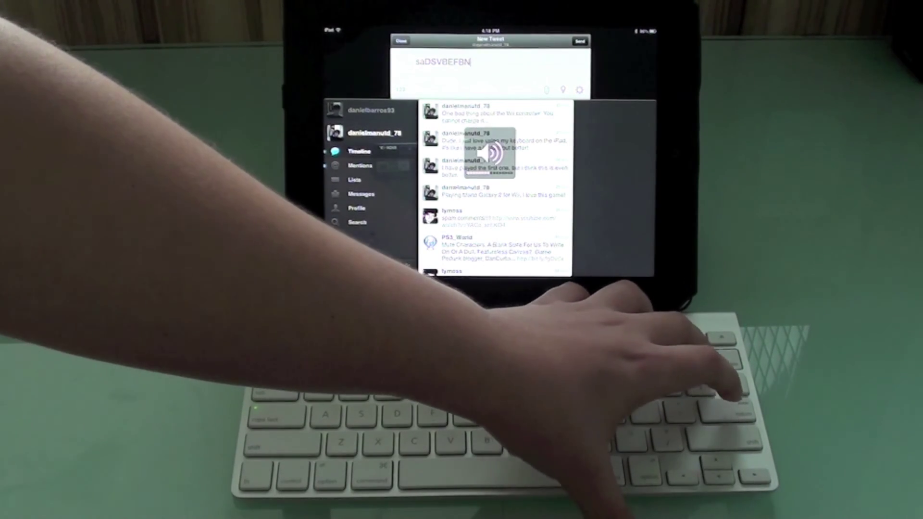
{"action": "key", "text": "BackSpace"}
{"action": "key", "text": "BackSpace"}
{"action": "key", "text": "BackSpace"}
{"action": "key", "text": "BackSpace"}
{"action": "key", "text": "BackSpace"}
{"action": "key", "text": "BackSpace"}
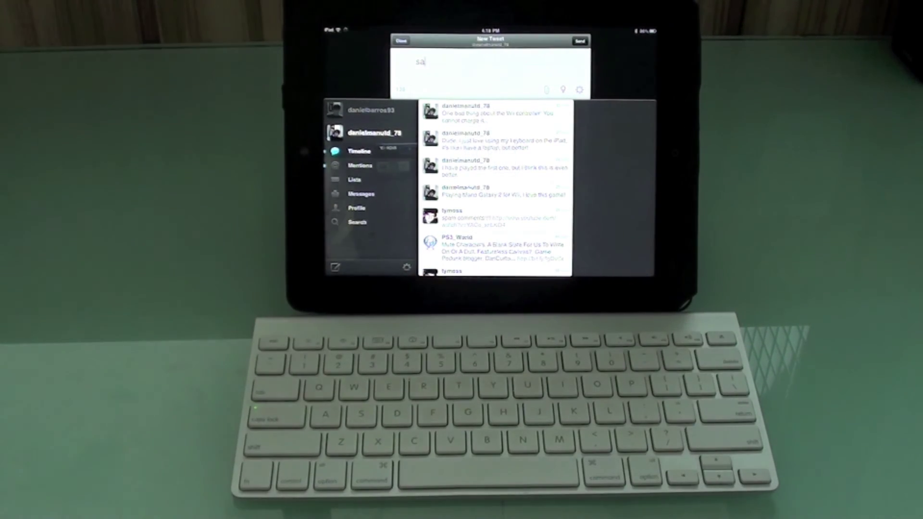